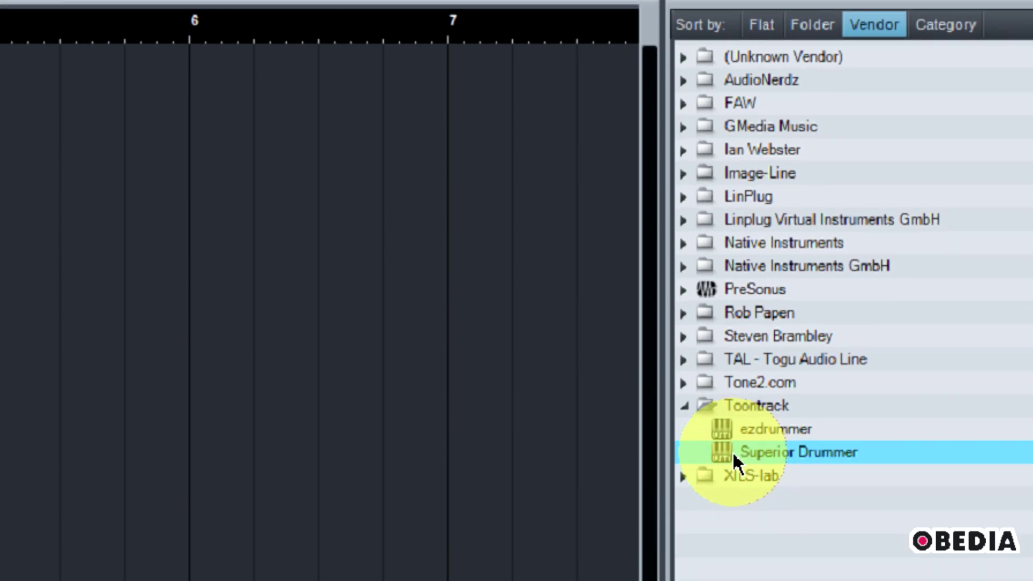
Step: Drag Superior Drummer 2 from the browser into the arrangement as a new instrument track
{"action": "left_click_drag", "start_coordinate": [734, 456], "coordinate": [210, 120]}
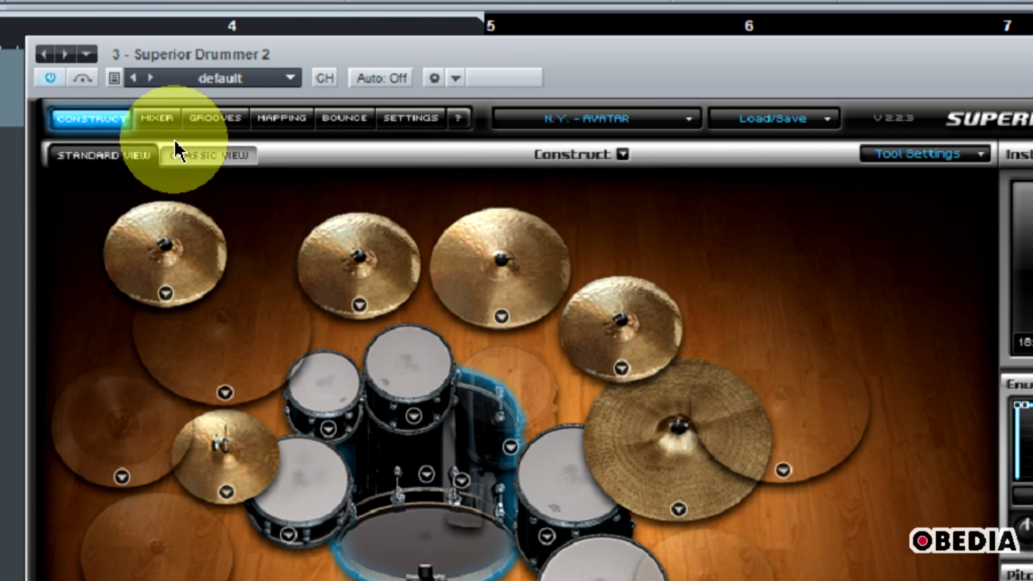
Step: Switch the Superior Drummer 2 plugin window to its Mixer page
{"action": "left_click", "coordinate": [160, 122]}
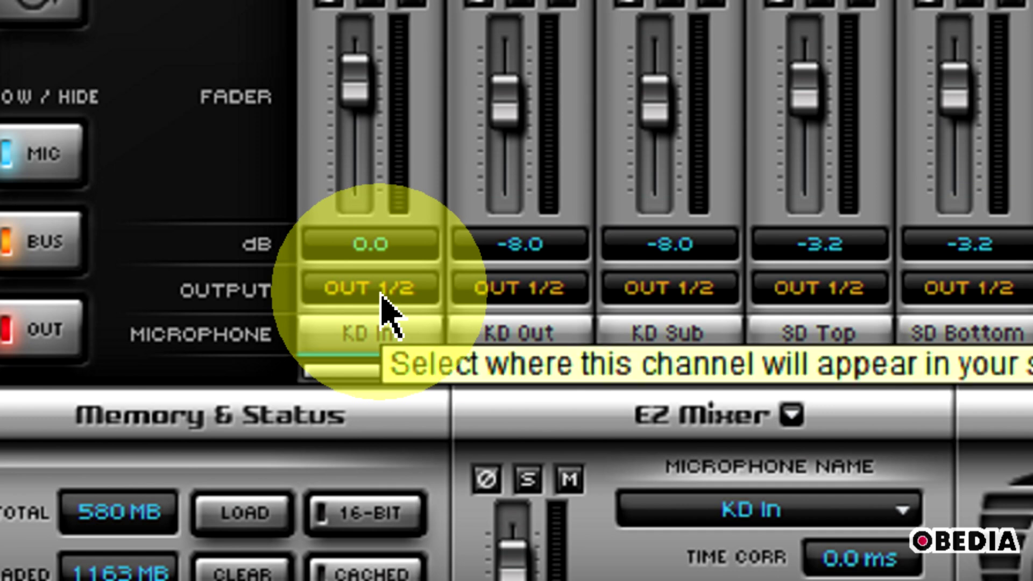
Step: Change KD In's OUT 1/2 output setting to Multichannel mode
{"action": "left_click", "coordinate": [382, 296]}
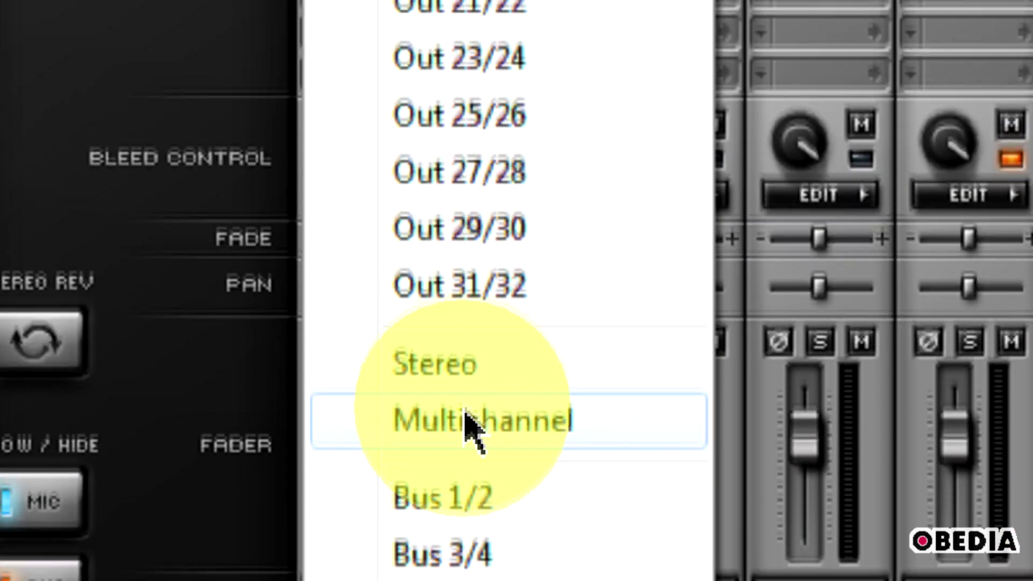
{"action": "left_click", "coordinate": [471, 543]}
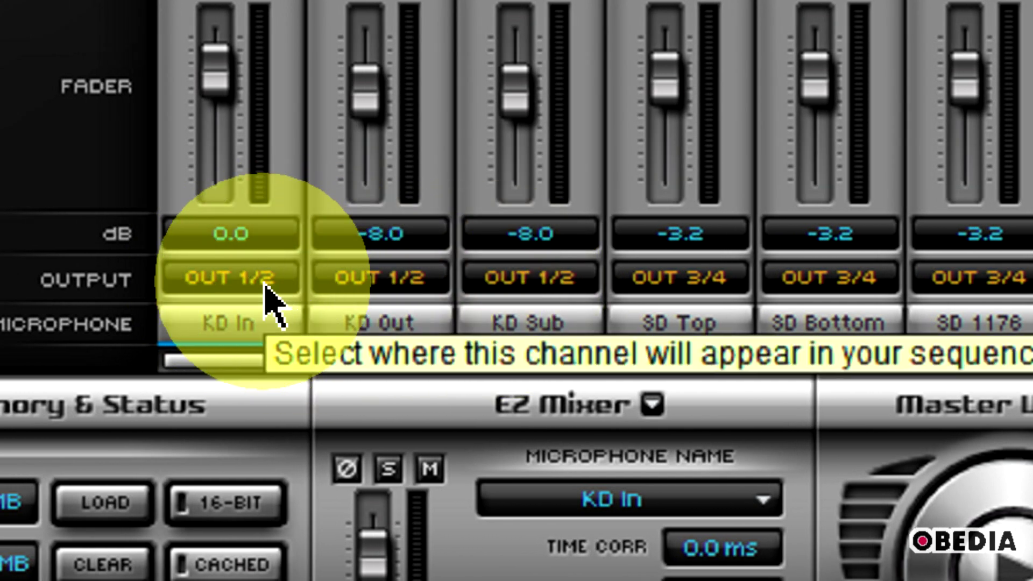
Step: Send the KD In, KD Out and KD Sub kick mics to Out 11/12, then return to Construct
{"action": "left_click", "coordinate": [269, 304]}
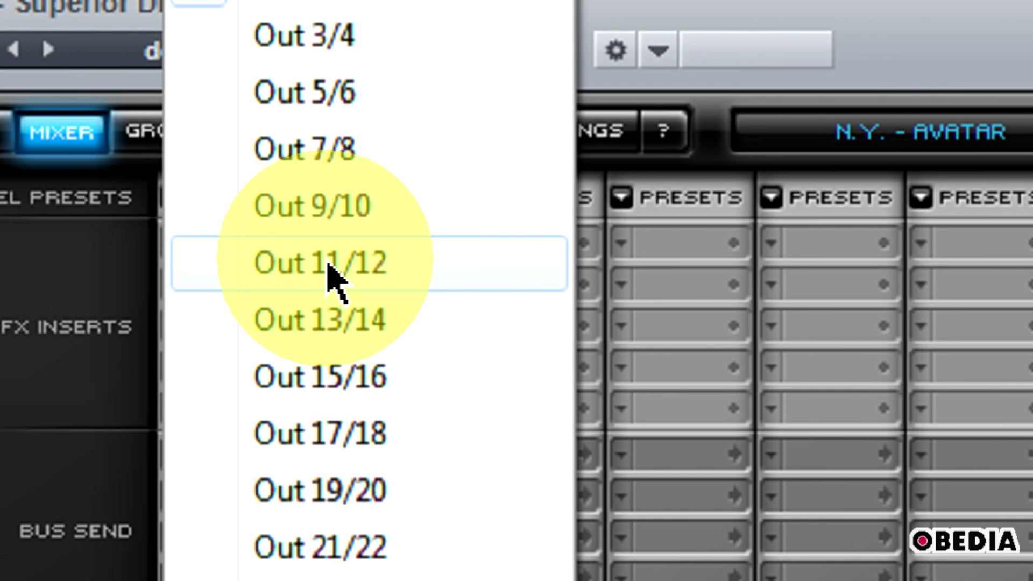
{"action": "left_click", "coordinate": [327, 223]}
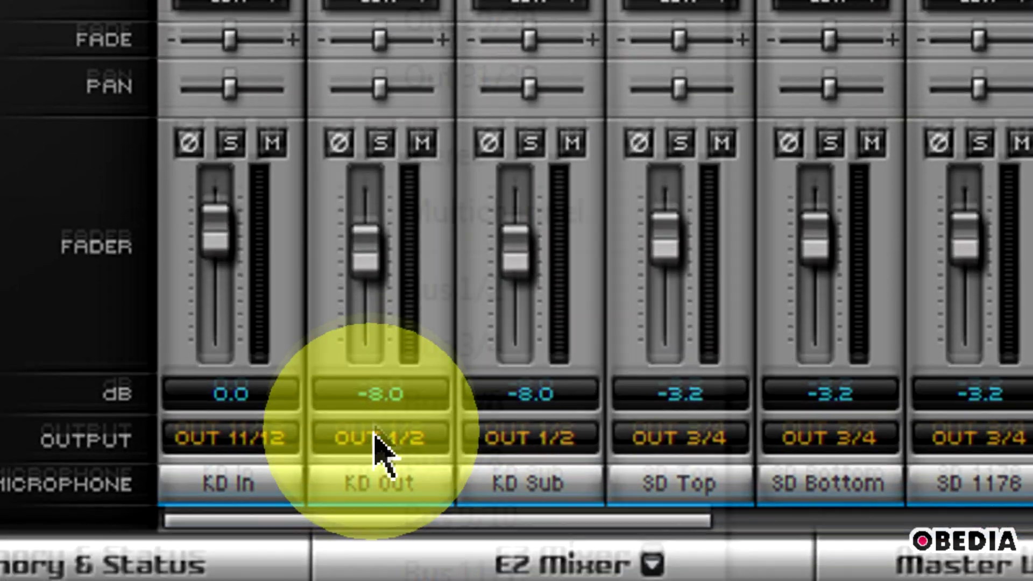
{"action": "left_click", "coordinate": [376, 433]}
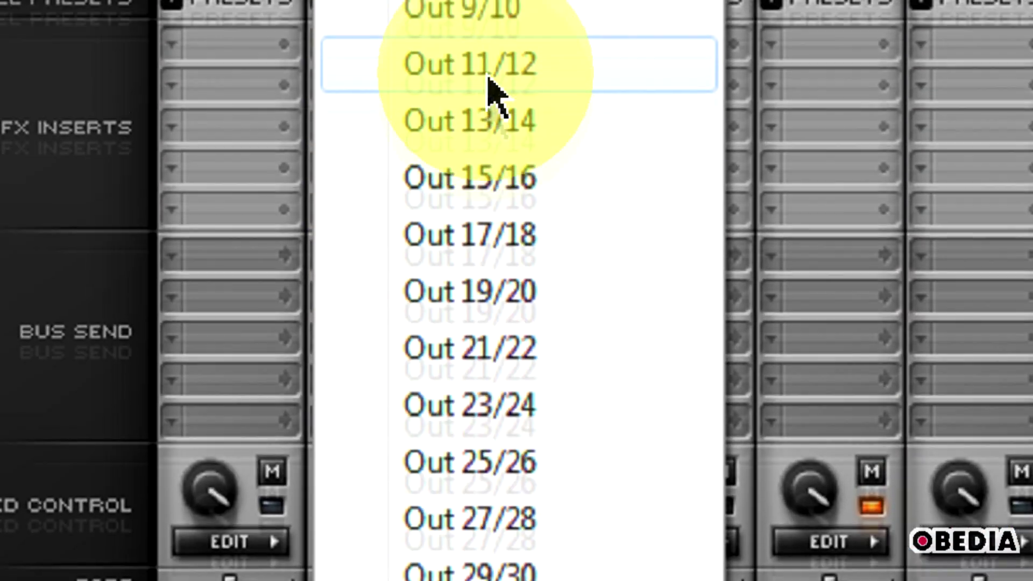
{"action": "left_click", "coordinate": [491, 88]}
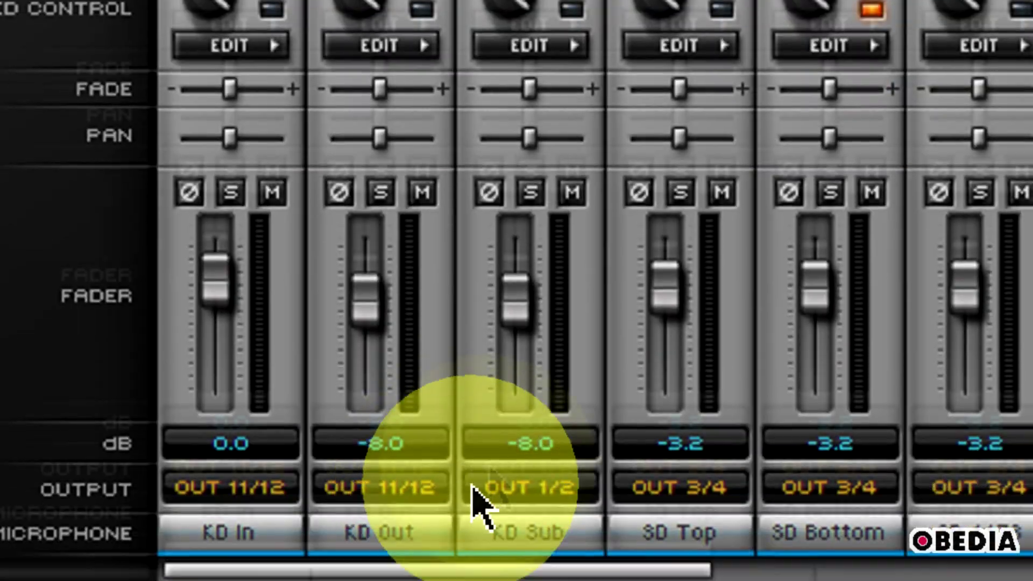
{"action": "left_click", "coordinate": [475, 487]}
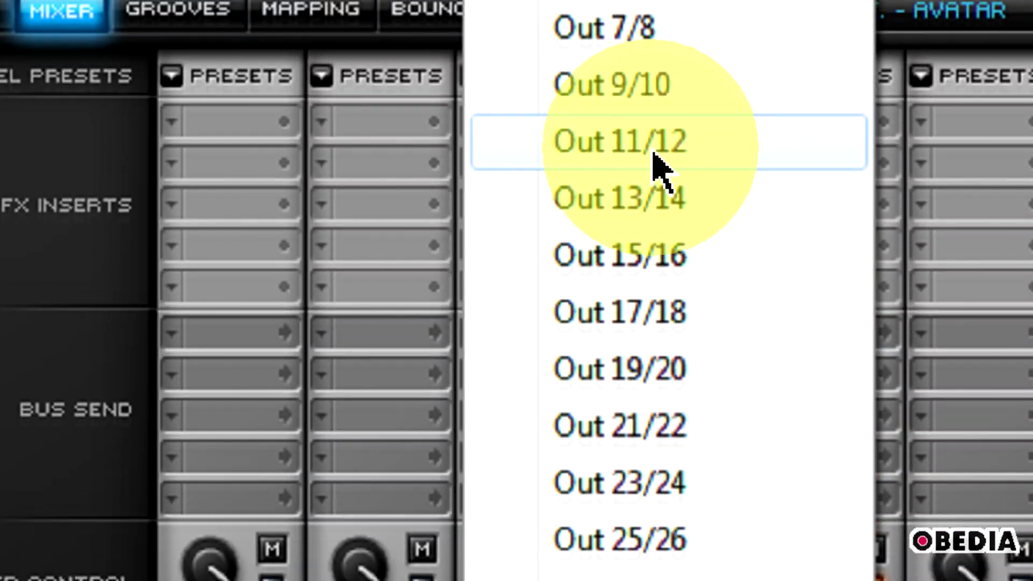
{"action": "left_click", "coordinate": [656, 147]}
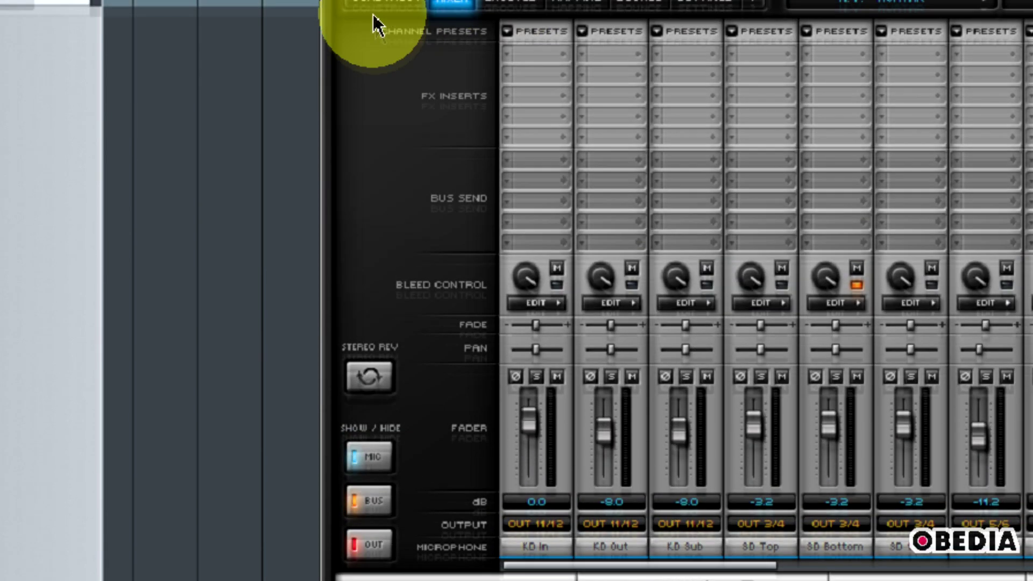
{"action": "left_click", "coordinate": [379, 30]}
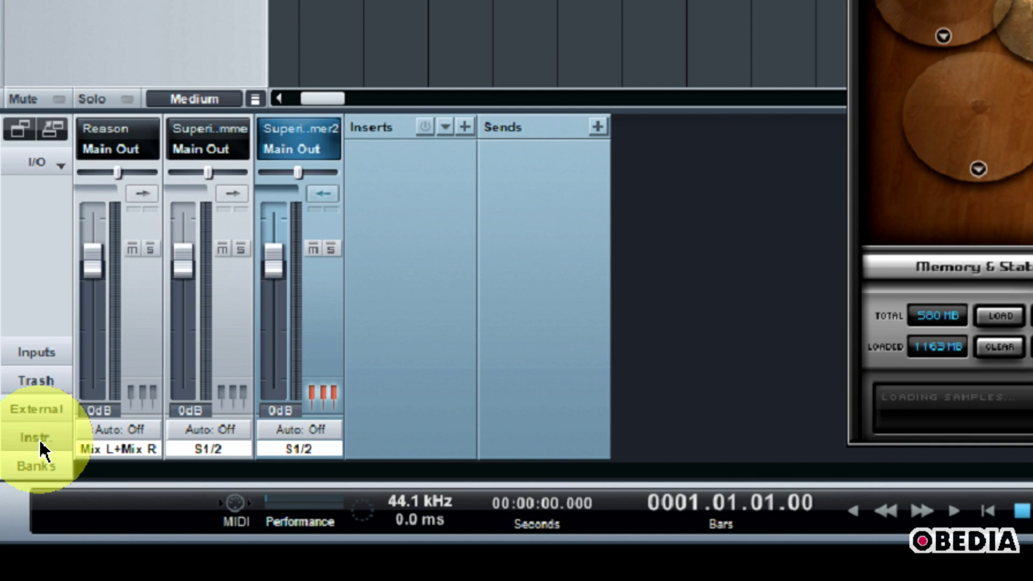
Step: Show the Instr. list in Studio One's console, listing Reason and Superior Drummer
{"action": "left_click", "coordinate": [39, 438]}
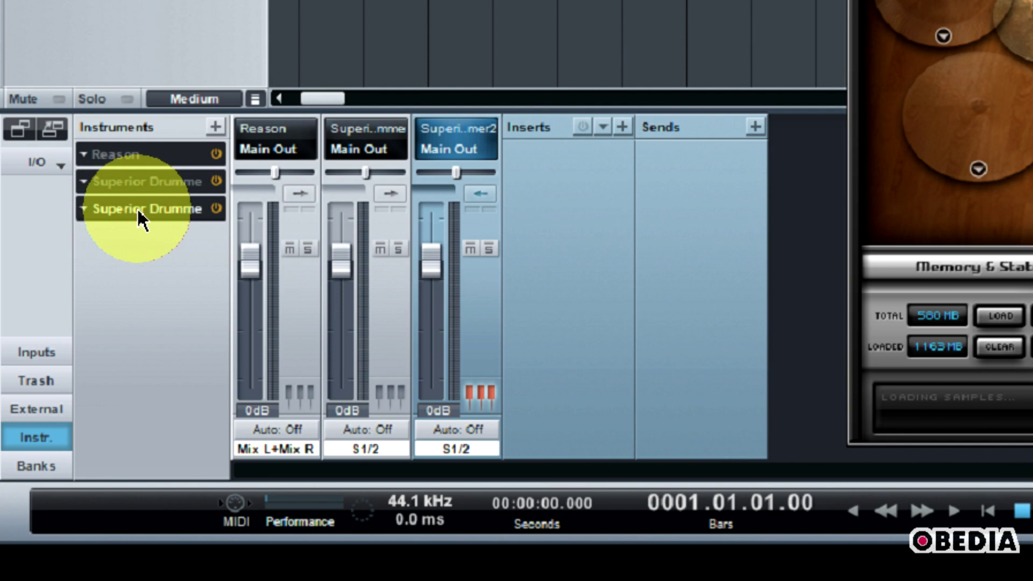
Step: Expand the Superior Drummer instance in the console to list its outputs
{"action": "right_click", "coordinate": [84, 211]}
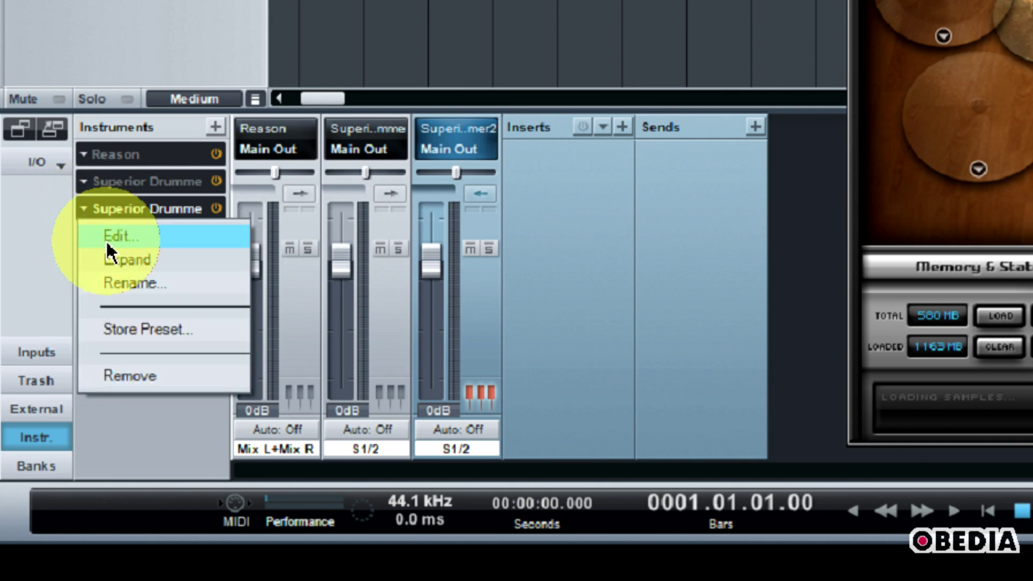
{"action": "left_click", "coordinate": [141, 258]}
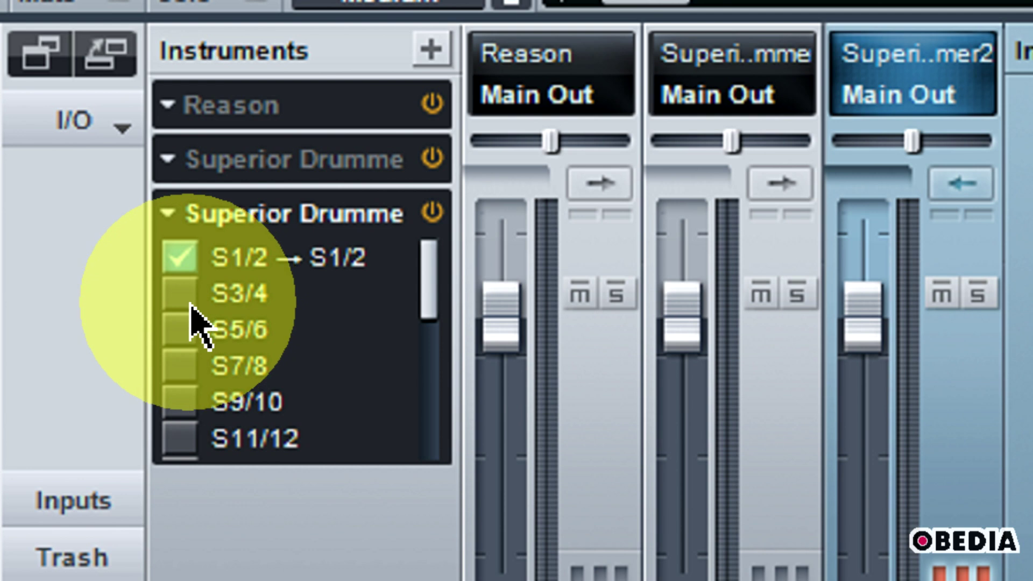
{"action": "left_click", "coordinate": [185, 305]}
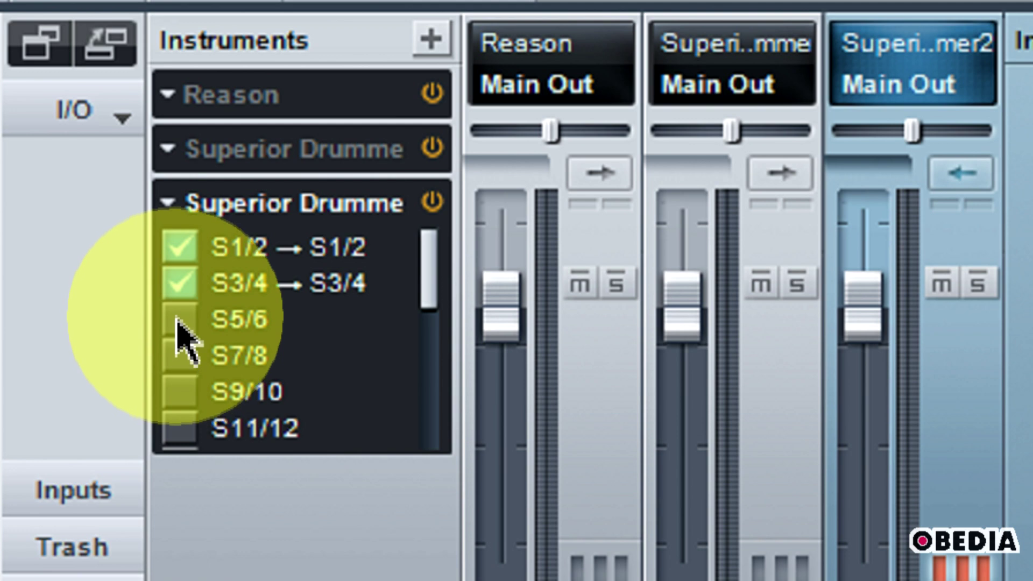
{"action": "left_click", "coordinate": [183, 286]}
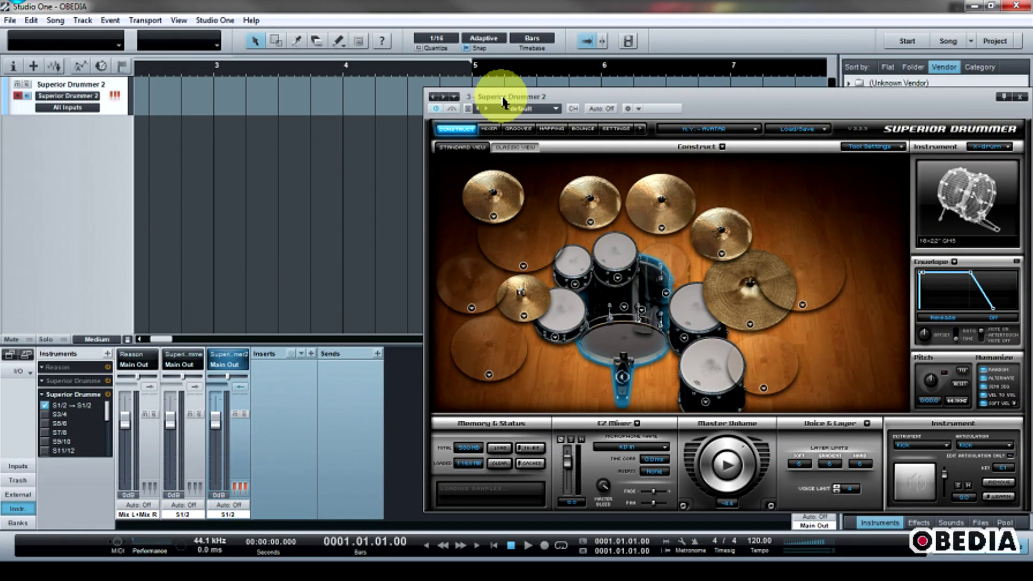
{"action": "left_click_drag", "start_coordinate": [588, 14], "coordinate": [1032, 41]}
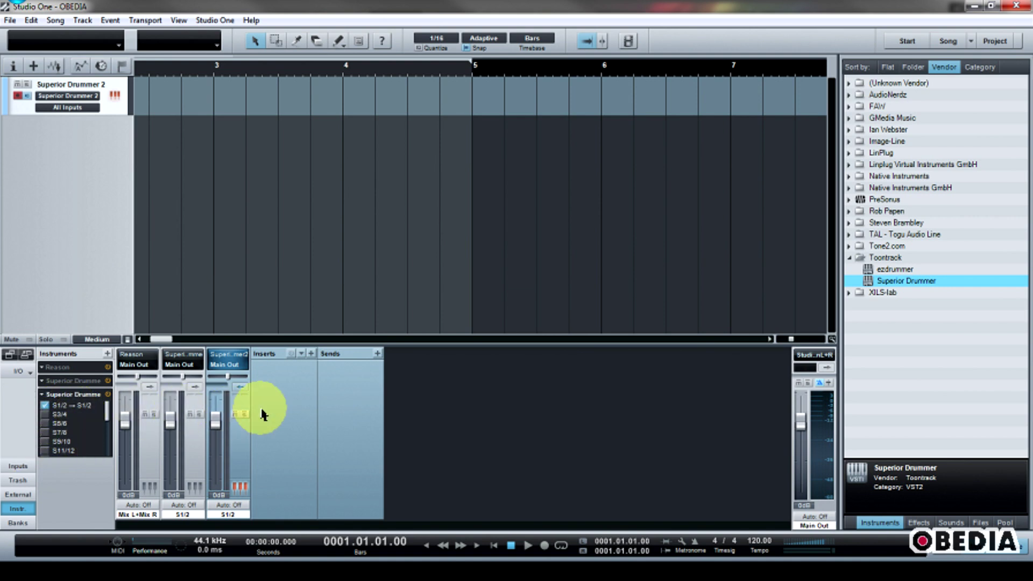
Step: Enable outputs S3/4, S5/6, S7/8, S9/10 and S11/12 as separate mixer channels
{"action": "left_click", "coordinate": [46, 415]}
{"action": "left_click", "coordinate": [44, 423]}
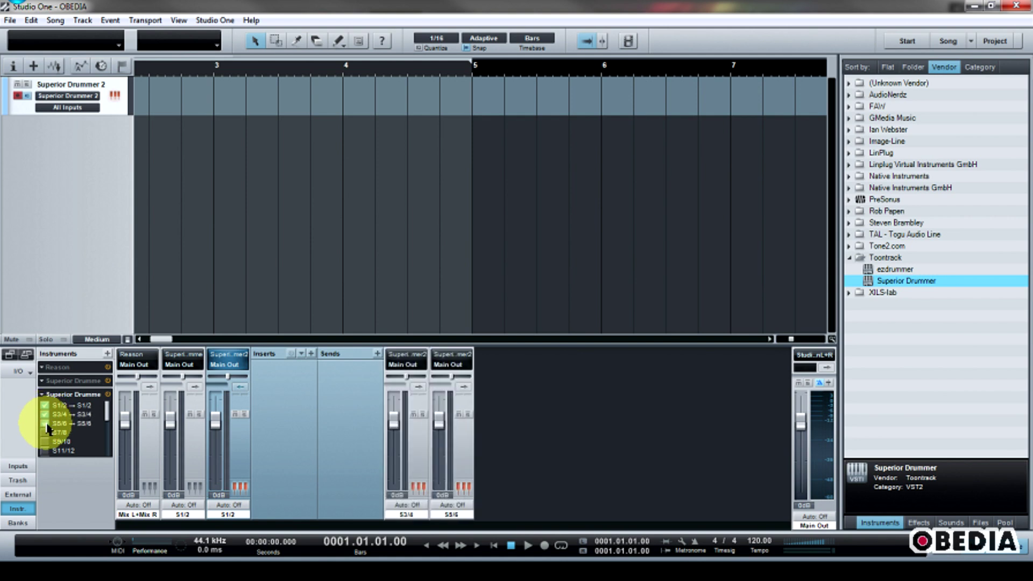
{"action": "left_click", "coordinate": [45, 433]}
{"action": "left_click", "coordinate": [45, 442]}
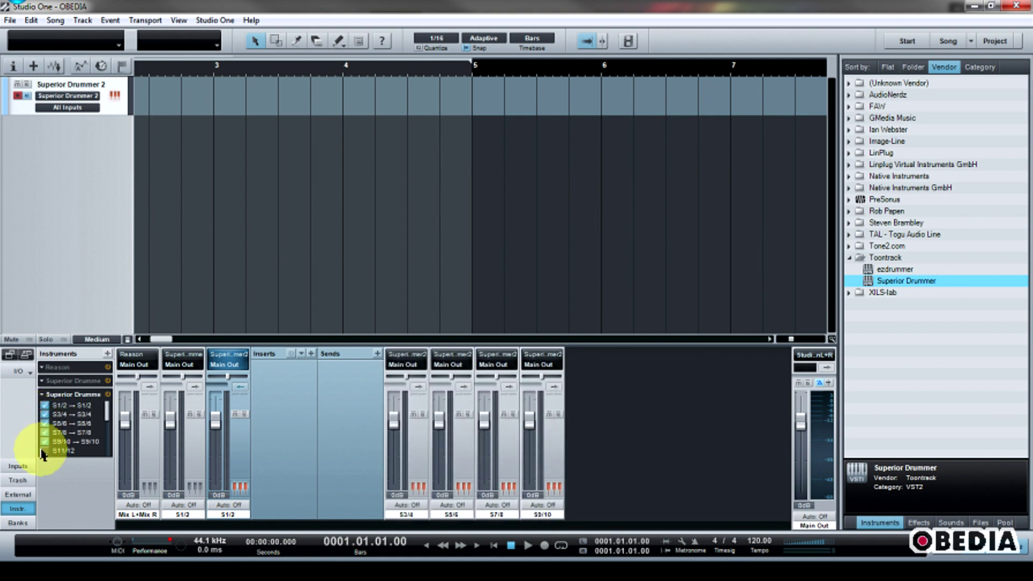
{"action": "left_click", "coordinate": [45, 451]}
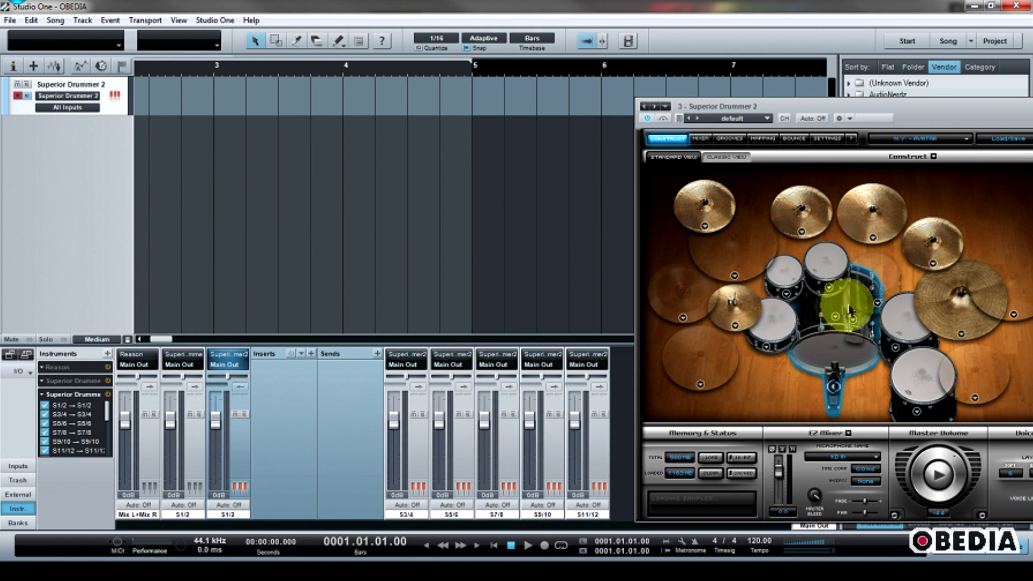
{"action": "left_click", "coordinate": [786, 329]}
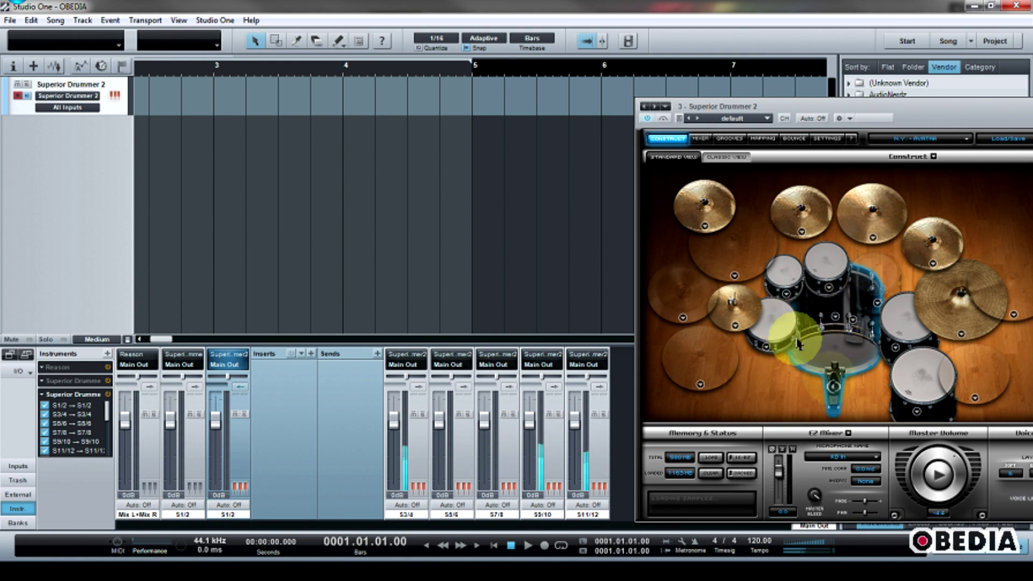
{"action": "left_click", "coordinate": [910, 331]}
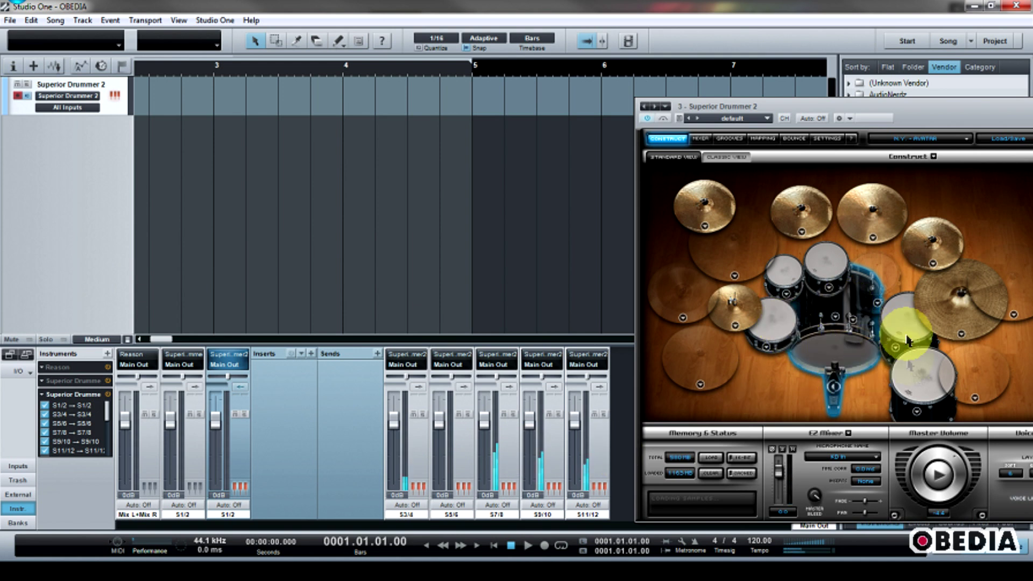
{"action": "left_click", "coordinate": [911, 370]}
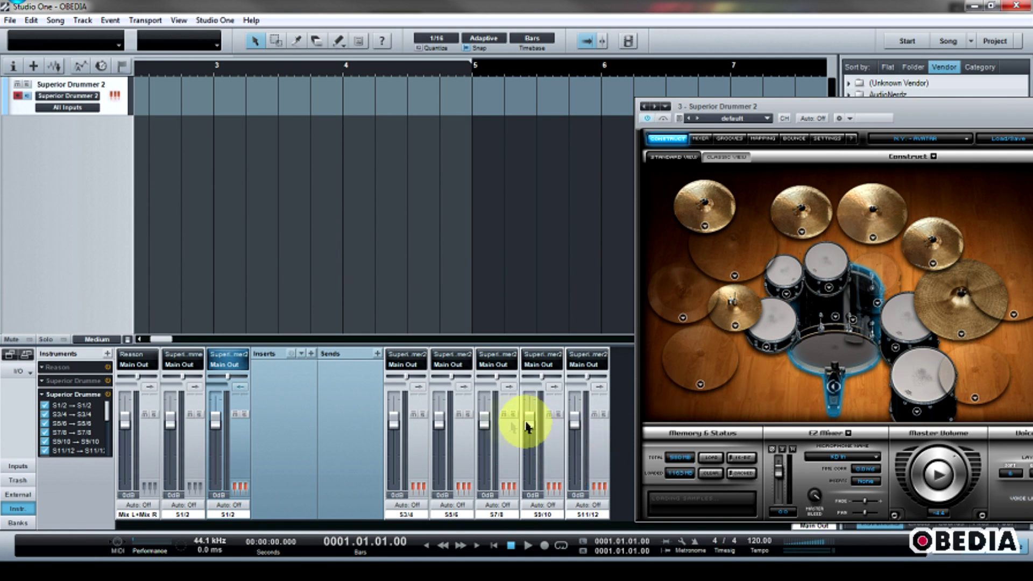
{"action": "left_click", "coordinate": [598, 389]}
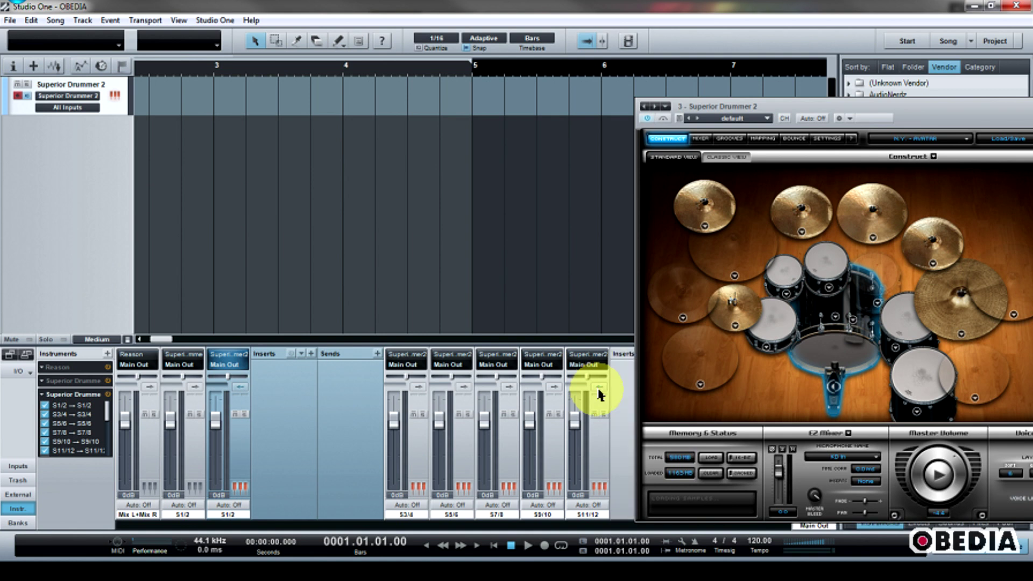
{"action": "left_click_drag", "start_coordinate": [692, 107], "coordinate": [736, 109]}
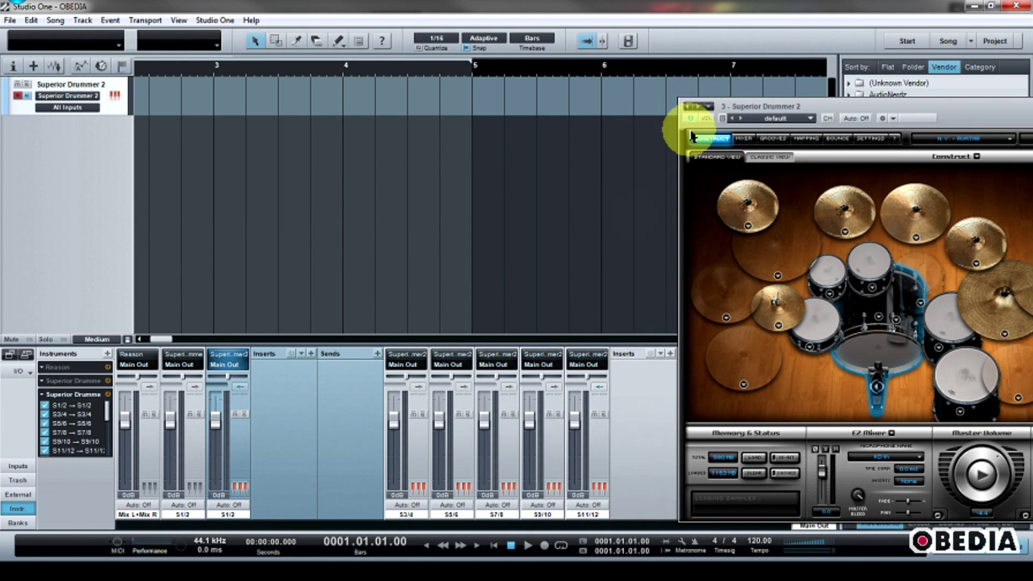
{"action": "left_click", "coordinate": [604, 414]}
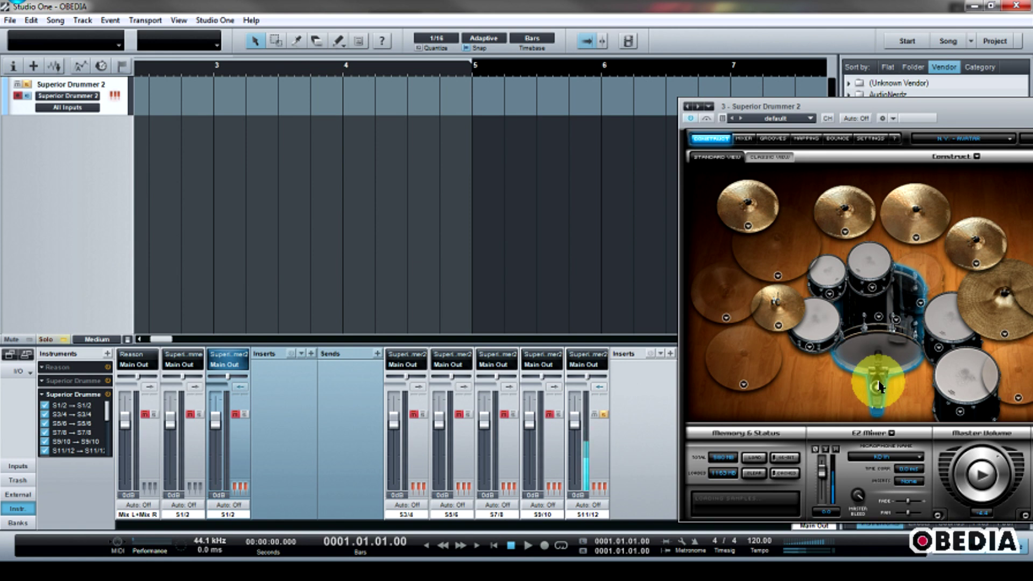
{"action": "left_click", "coordinate": [661, 354]}
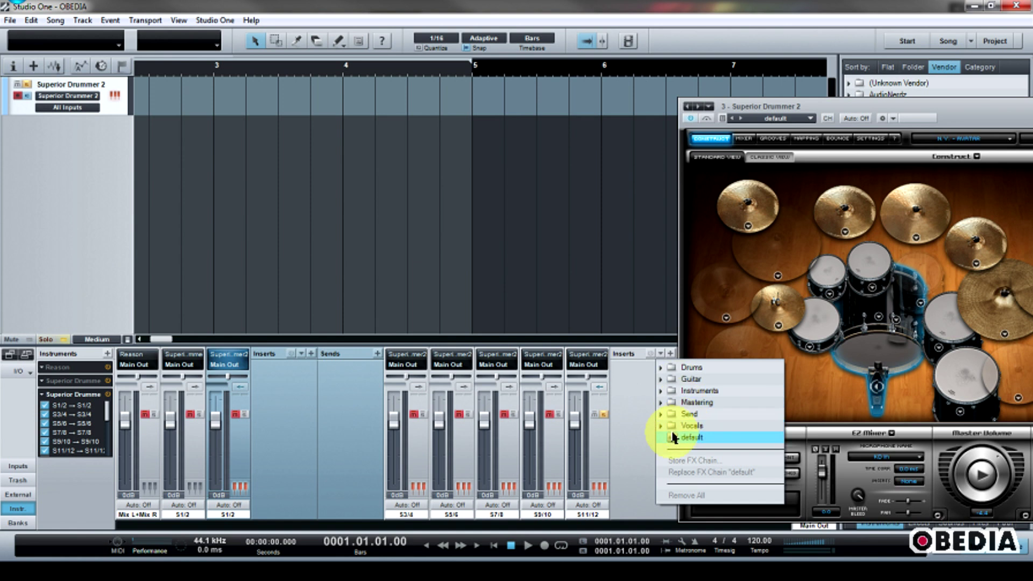
{"action": "left_click", "coordinate": [640, 398]}
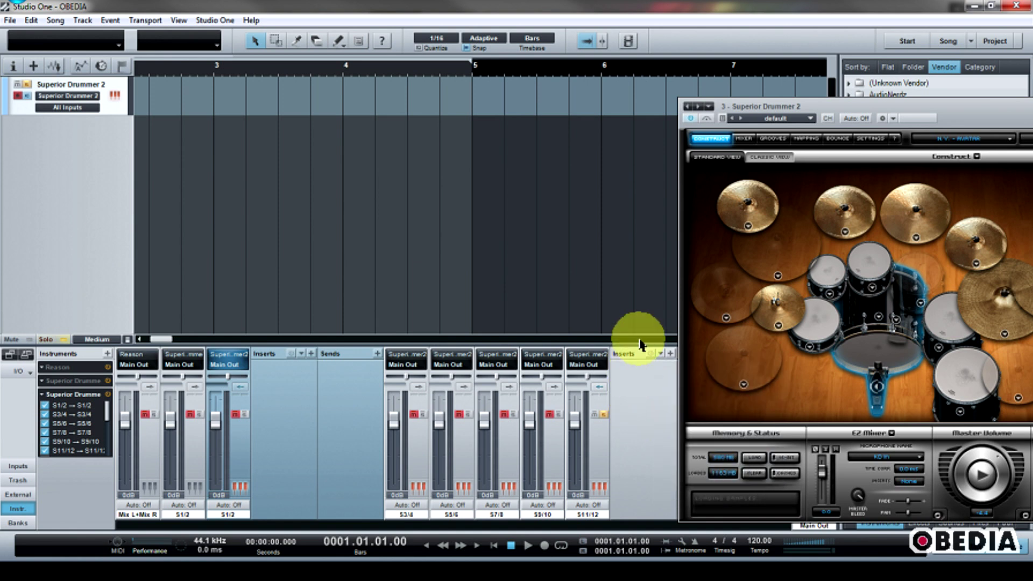
{"action": "left_click", "coordinate": [639, 386]}
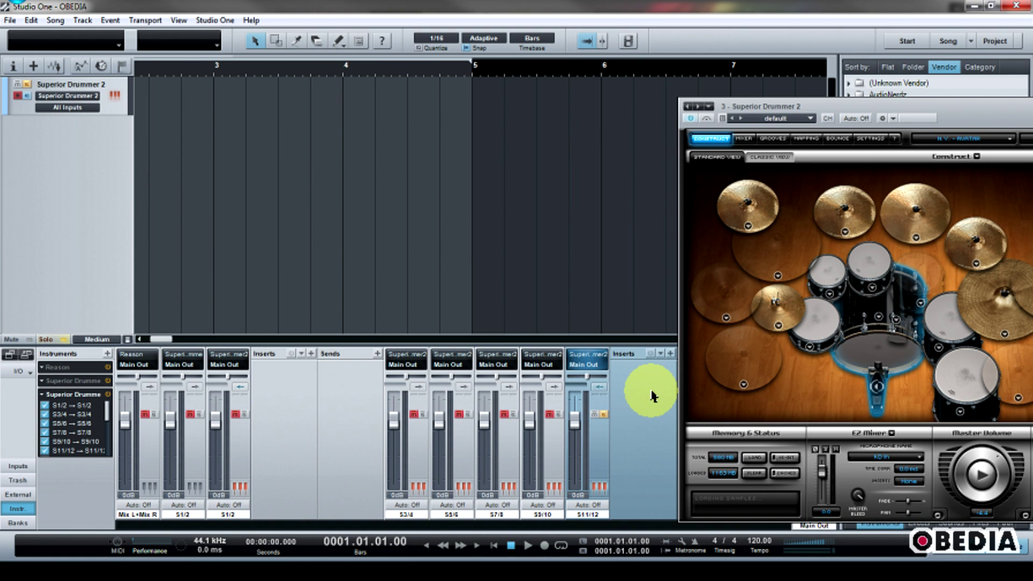
{"action": "left_click", "coordinate": [877, 387]}
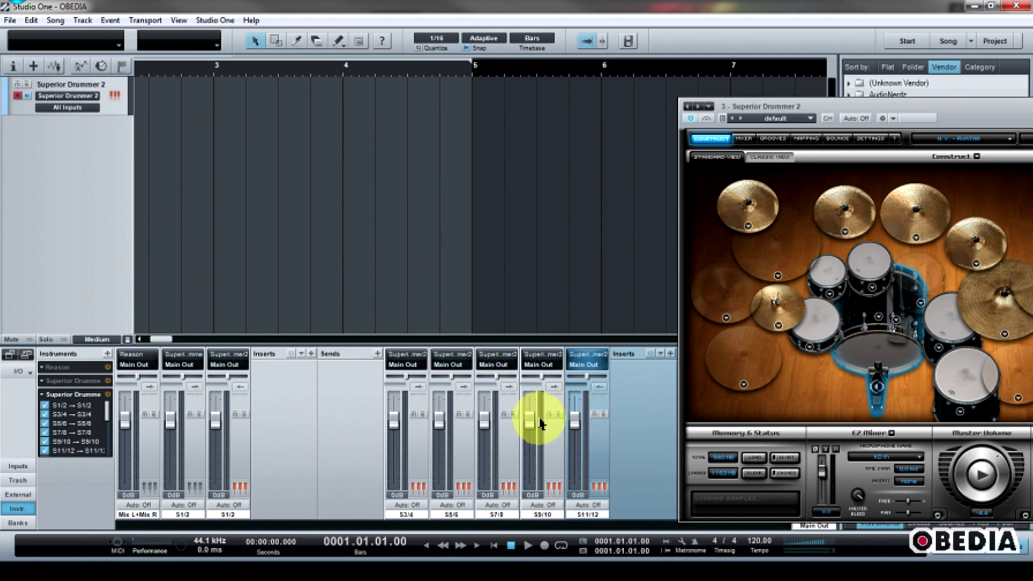
{"action": "left_click", "coordinate": [510, 464]}
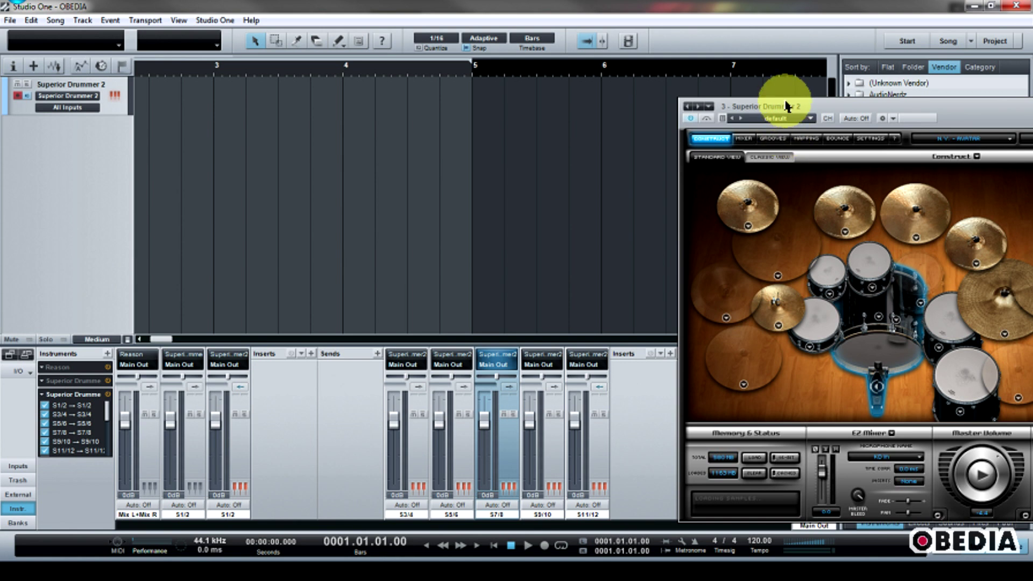
{"action": "left_click_drag", "start_coordinate": [779, 104], "coordinate": [340, 83]}
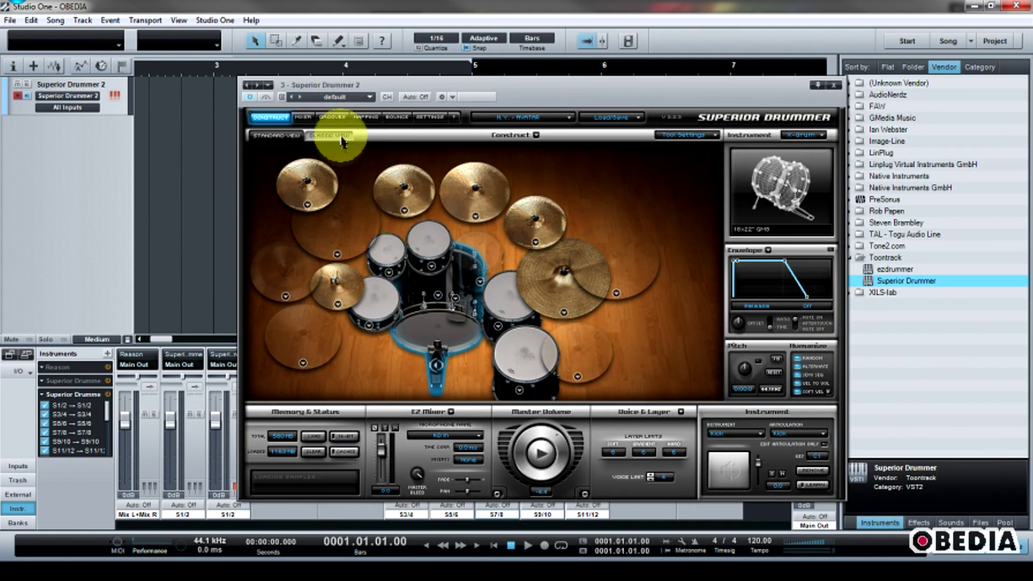
Step: Enable outputs S13/14, S15/16, S17/18, S19/20 and S21/22 as their own channels
{"action": "left_click", "coordinate": [303, 117]}
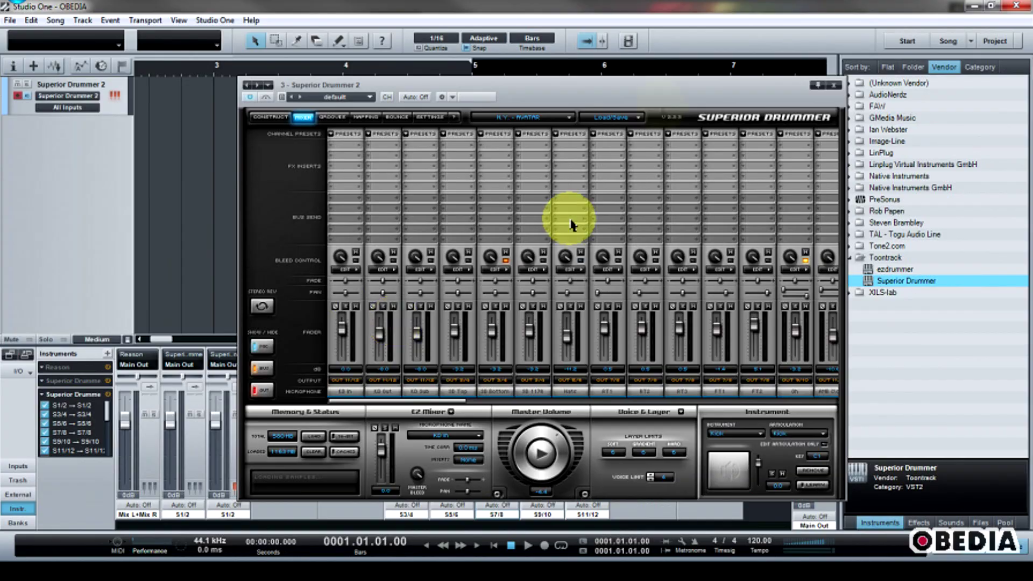
{"action": "left_click_drag", "start_coordinate": [623, 80], "coordinate": [630, 61]}
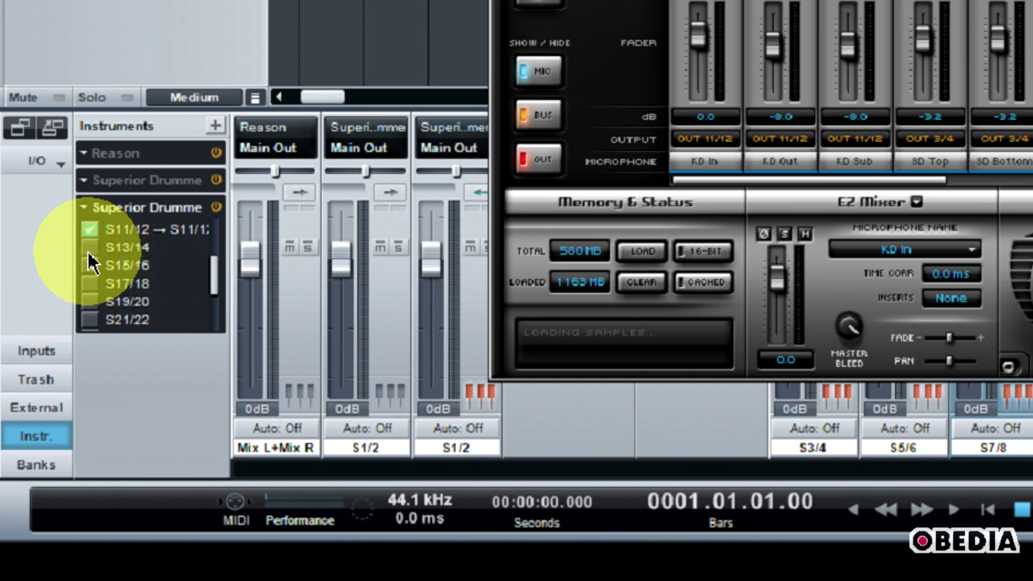
{"action": "left_click", "coordinate": [89, 250]}
{"action": "left_click", "coordinate": [90, 269]}
{"action": "left_click", "coordinate": [89, 283]}
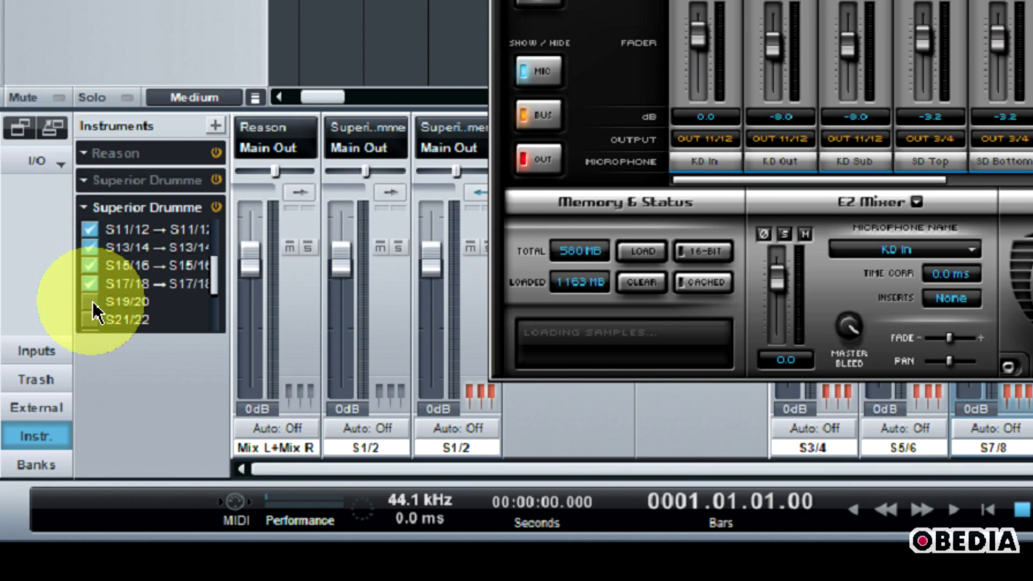
{"action": "left_click", "coordinate": [90, 302]}
{"action": "left_click", "coordinate": [91, 319]}
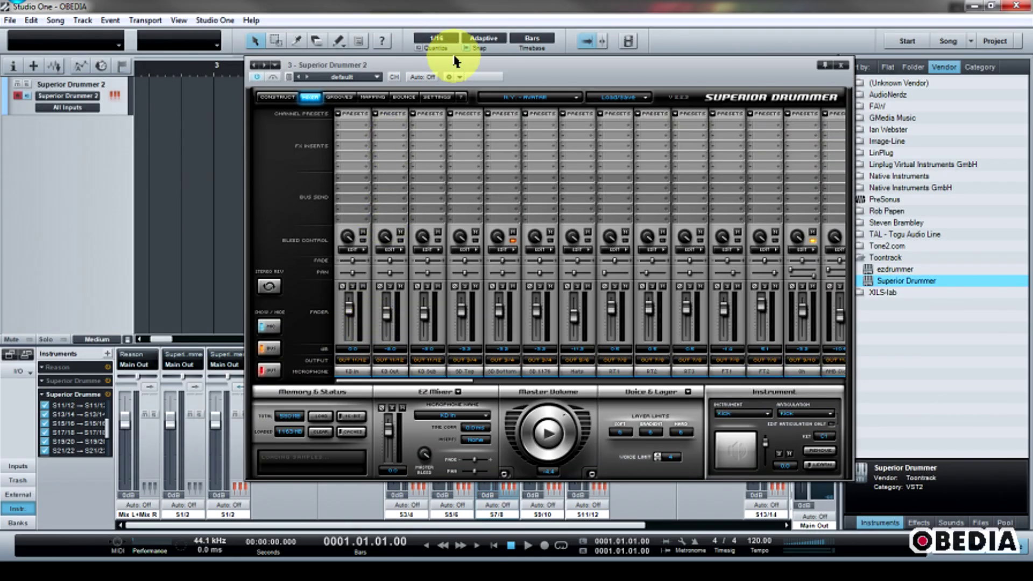
Step: Return Superior Drummer to its Construct view and reposition the plugin window
{"action": "left_click_drag", "start_coordinate": [456, 61], "coordinate": [396, 54]}
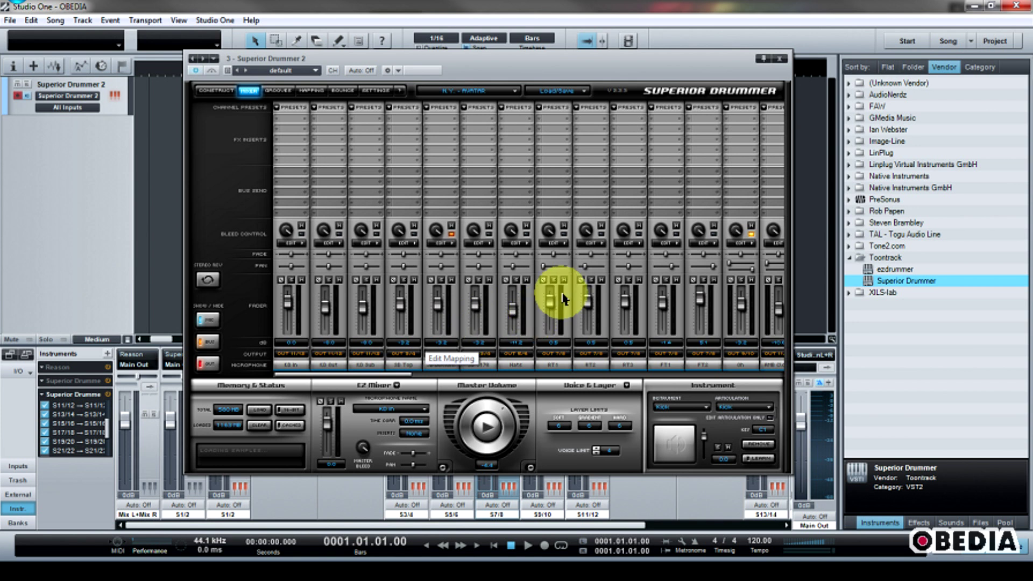
{"action": "left_click", "coordinate": [216, 90]}
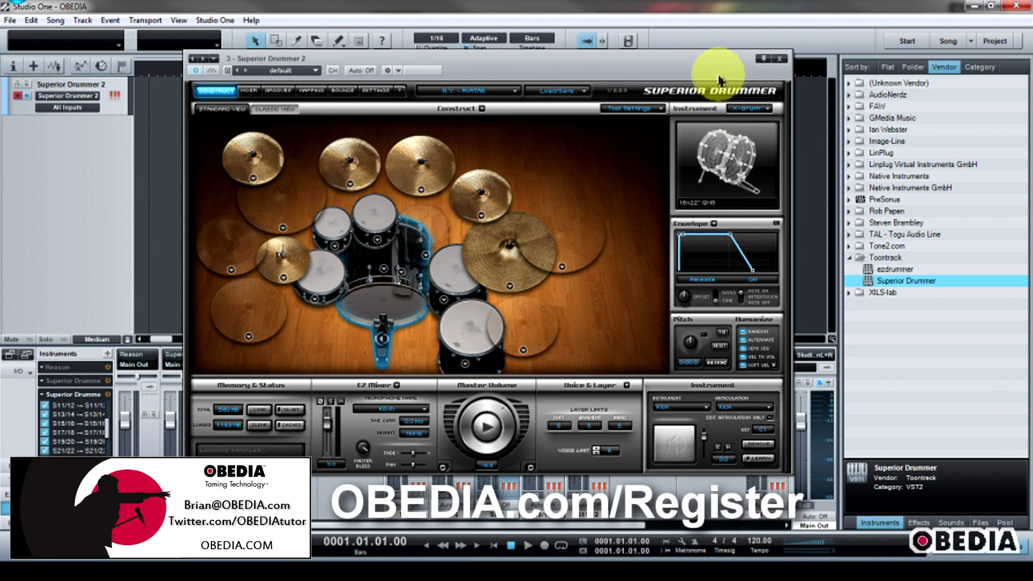
{"action": "left_click_drag", "start_coordinate": [718, 78], "coordinate": [712, 85]}
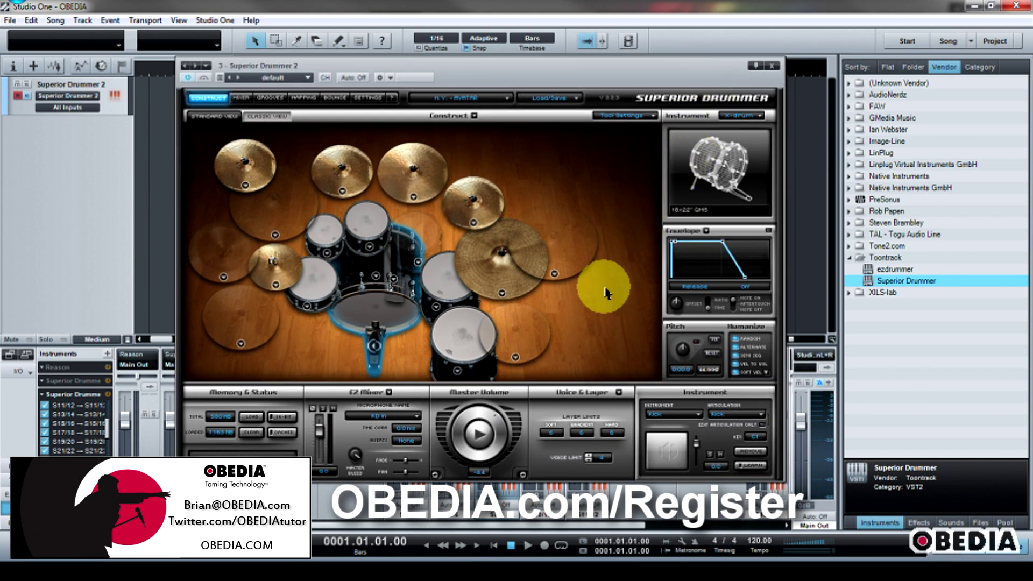